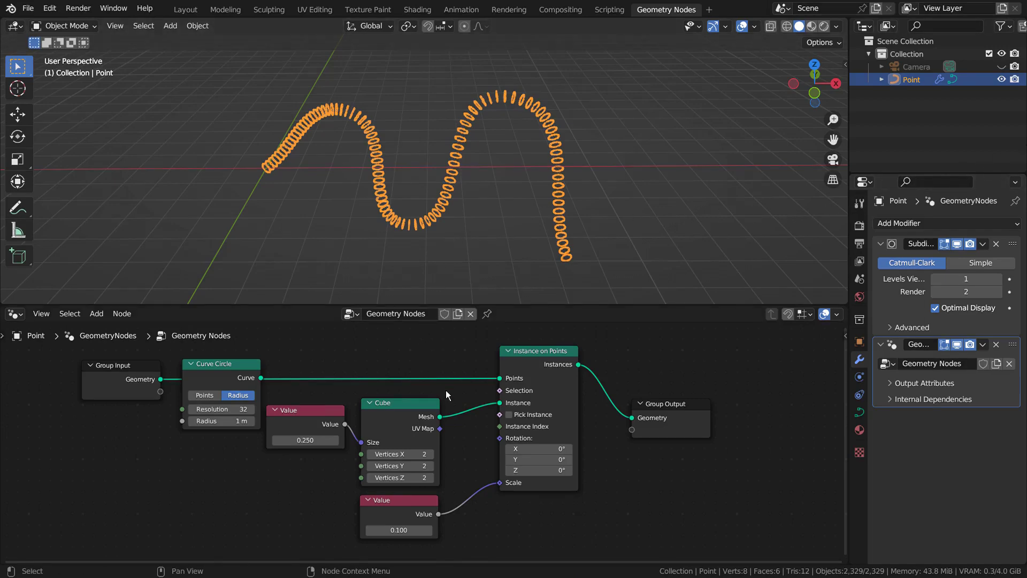
Step: Try X vertex count 3, larger cube size and instance scale 0.200, then revert to 2, 0.250 and 0.100
click(430, 454)
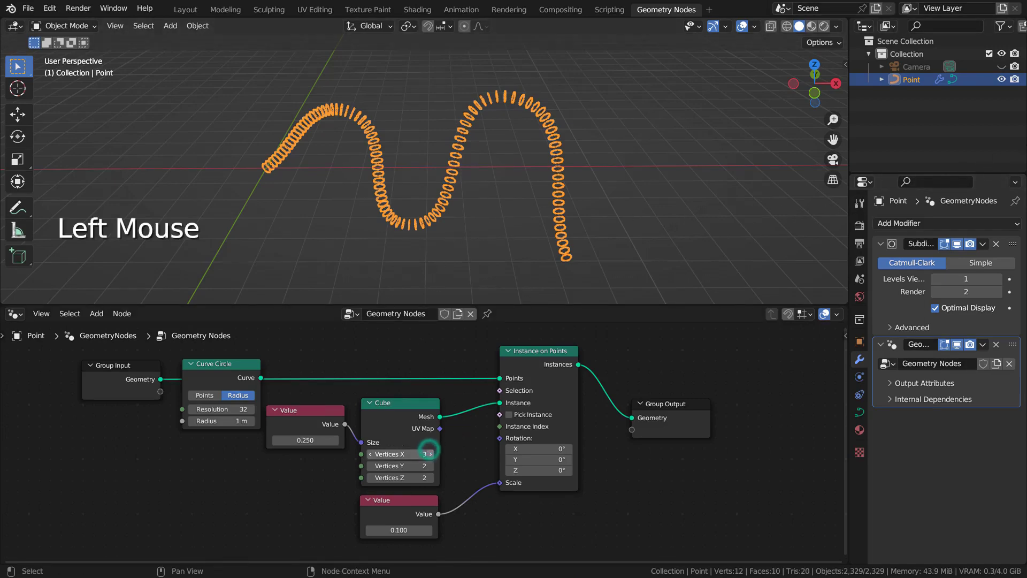
click(367, 454)
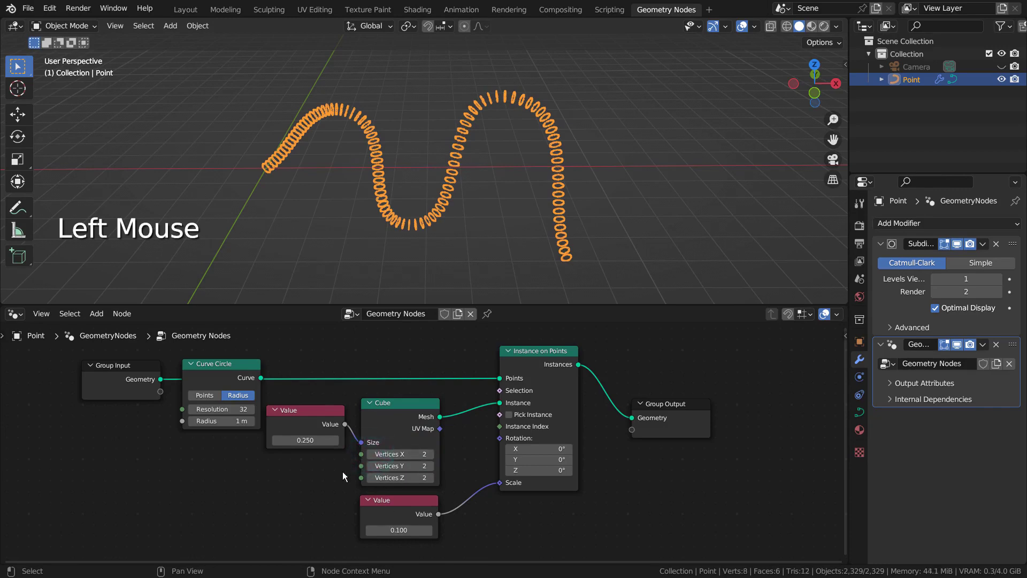
mouse_move(298, 437)
mouse_down()
mouse_move(337, 438)
mouse_move(305, 438)
mouse_up()
scroll(400, 257, up, 5)
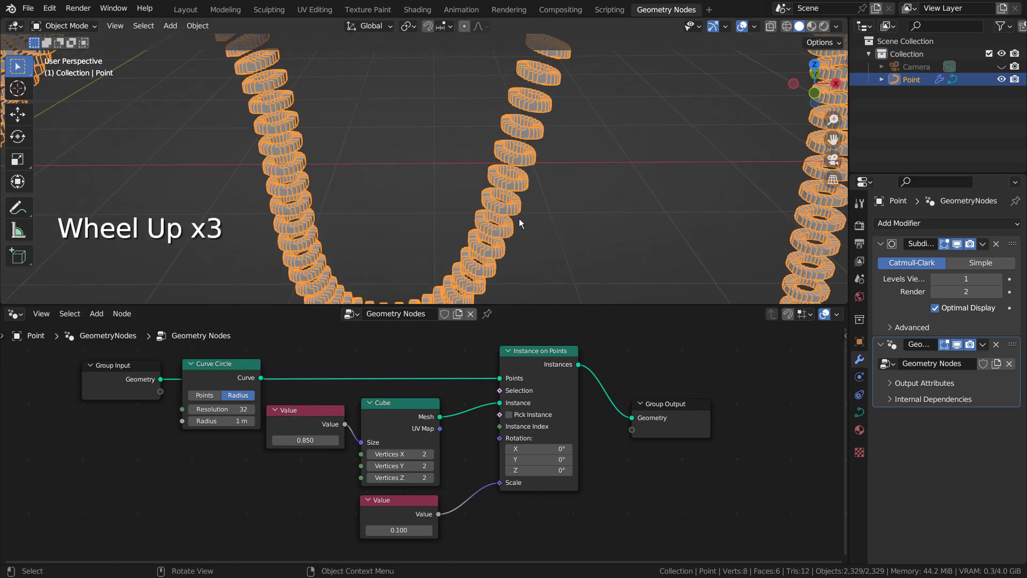
key(ctrl+z)
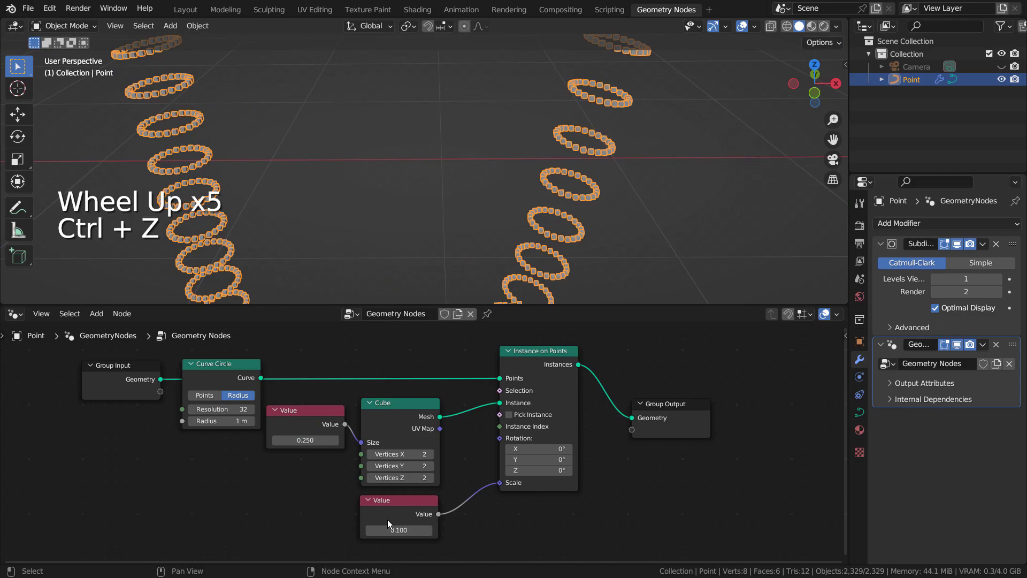
mouse_move(391, 530)
mouse_down()
mouse_move(412, 529)
mouse_move(375, 529)
mouse_move(385, 530)
mouse_up()
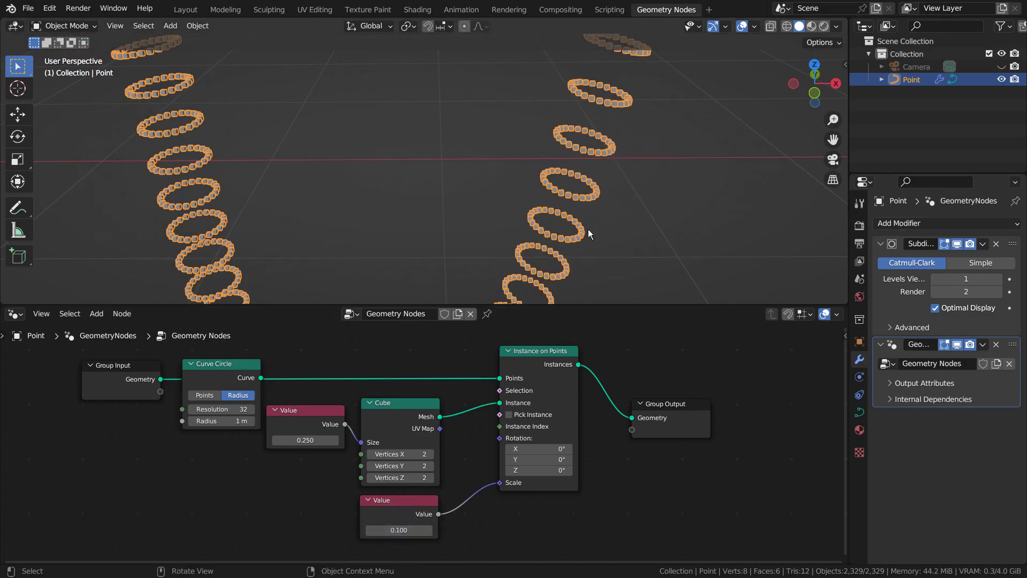
key(ctrl+z)
scroll(633, 174, down, 3)
scroll(633, 176, down, 1)
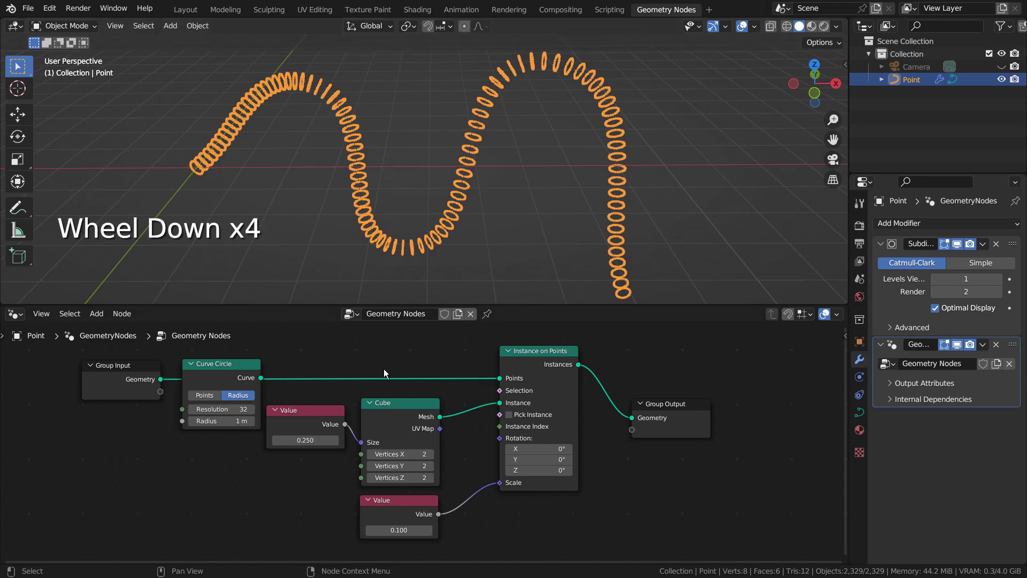
Step: In the maximized node editor, pull the Curve Circle node off its link, then restore the layout
key(ctrl+space)
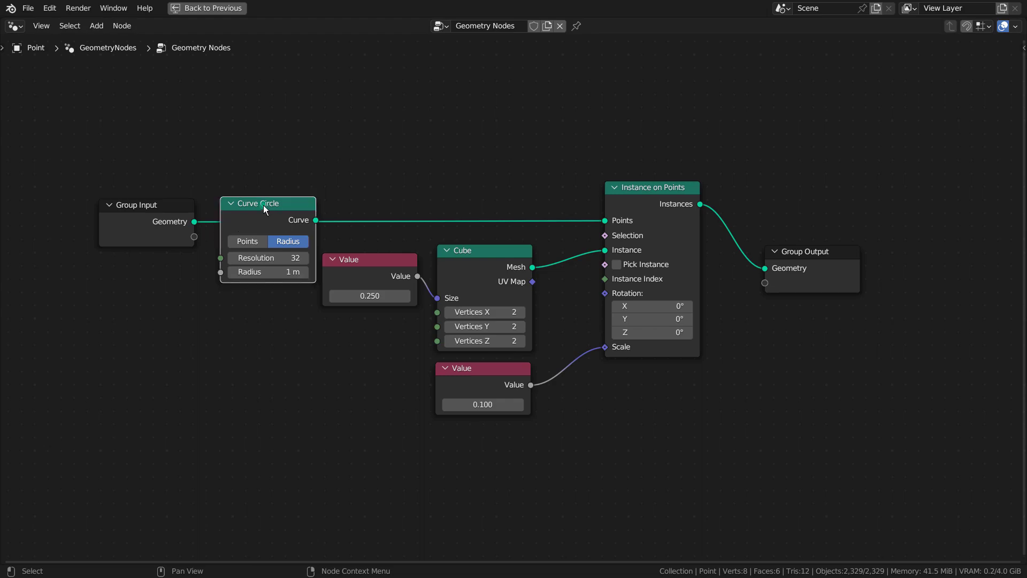
drag(263, 204, 267, 108)
scroll(360, 158, up, 2)
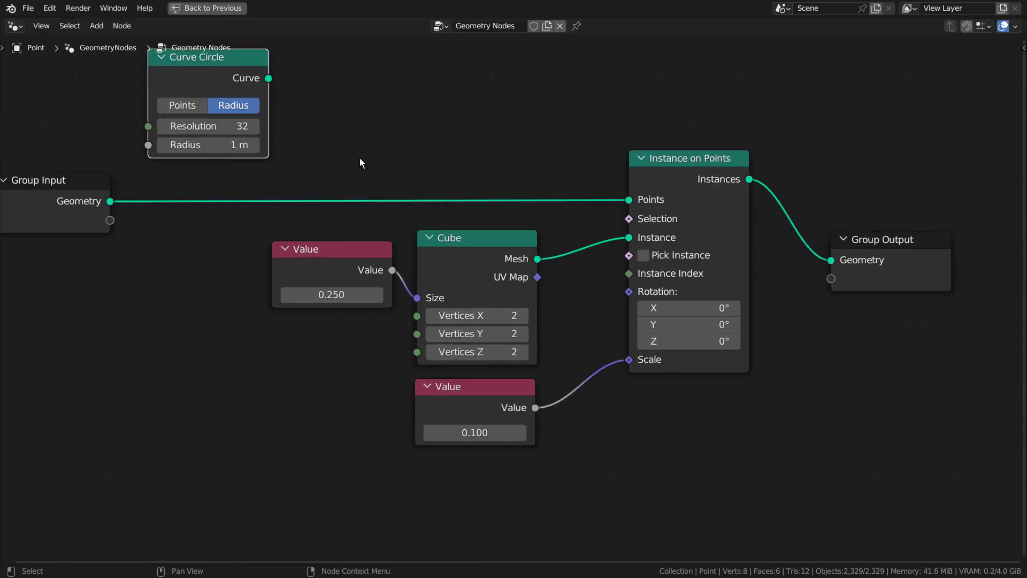
middle_drag(360, 159, 413, 216)
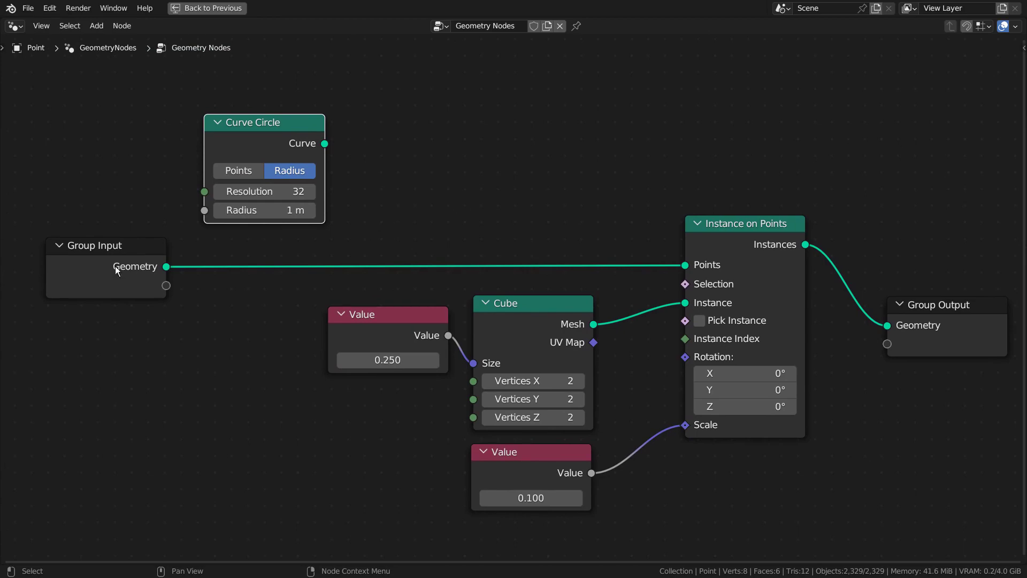
key(ctrl+space)
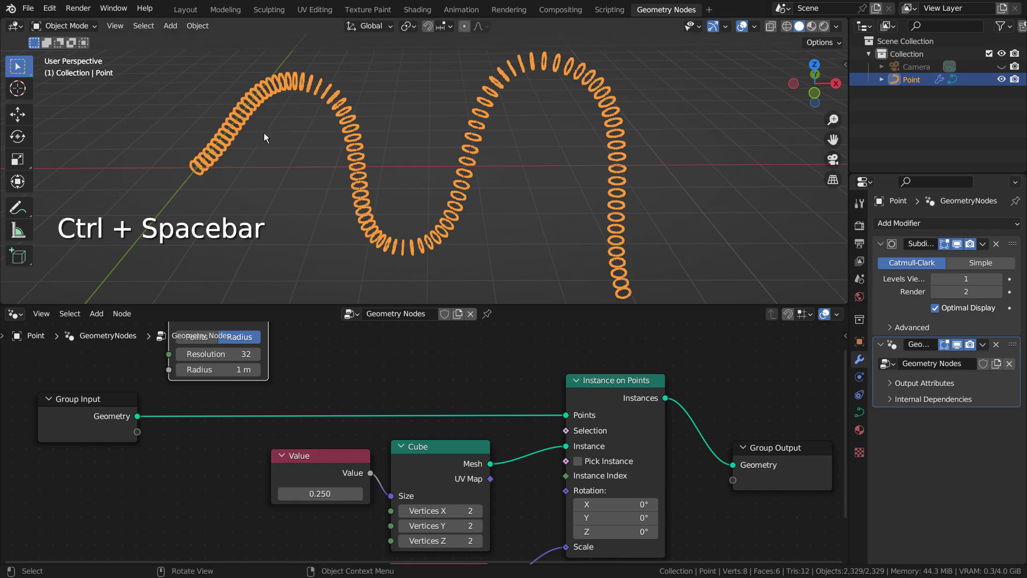
Step: In the Layout workspace, hide the Point curve and add a new 3D single-point curve
click(180, 13)
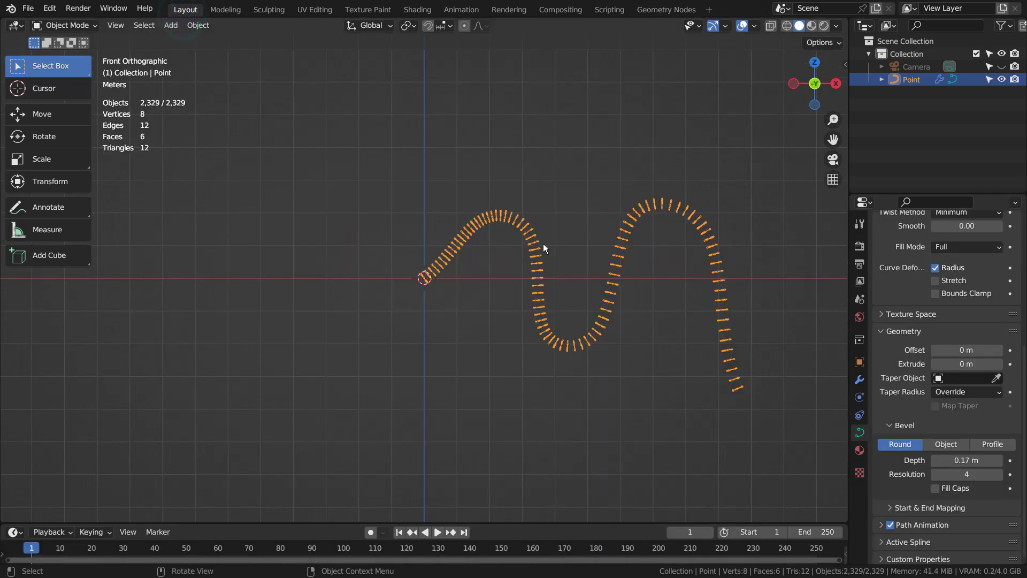
key(h)
key(shift+a)
mouse_move(394, 265)
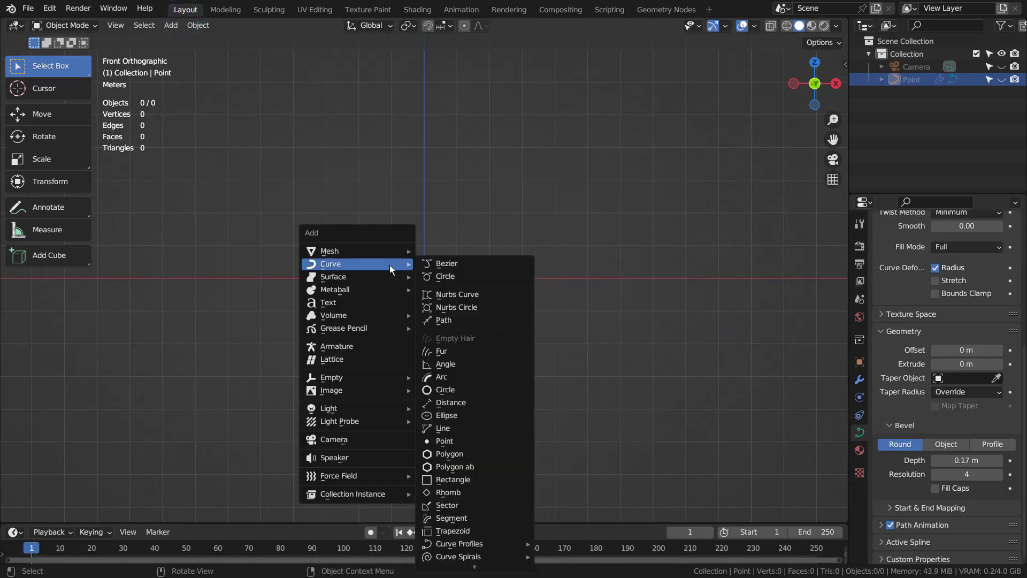
click(483, 441)
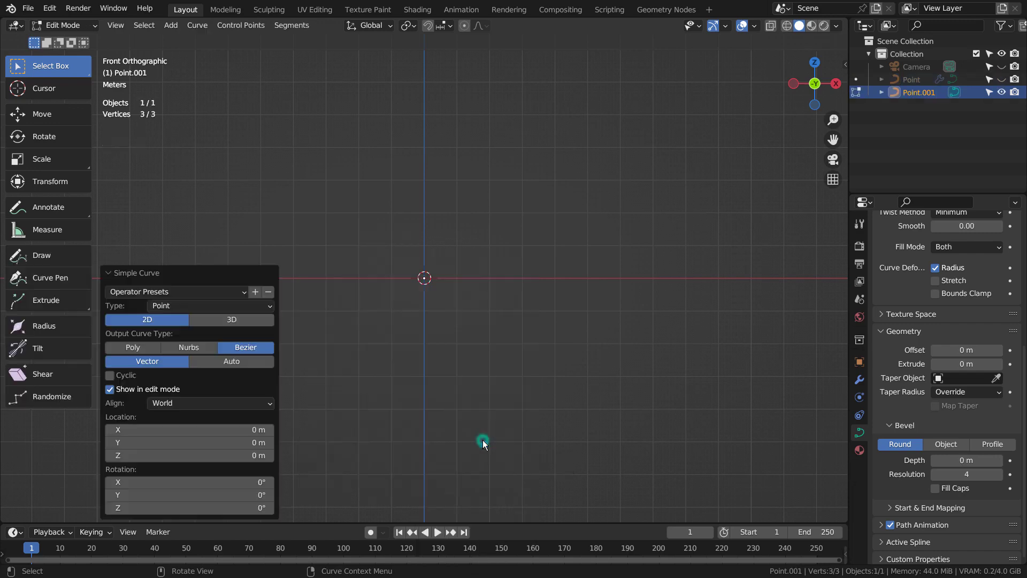
click(233, 318)
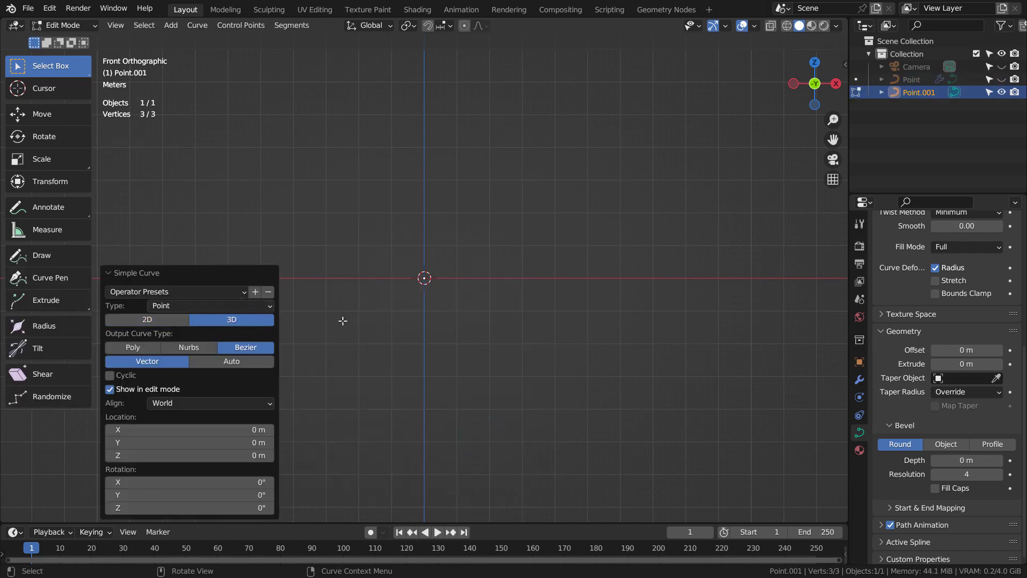
Step: Extrude four curve points alternating up and down to form a wave
key(e)
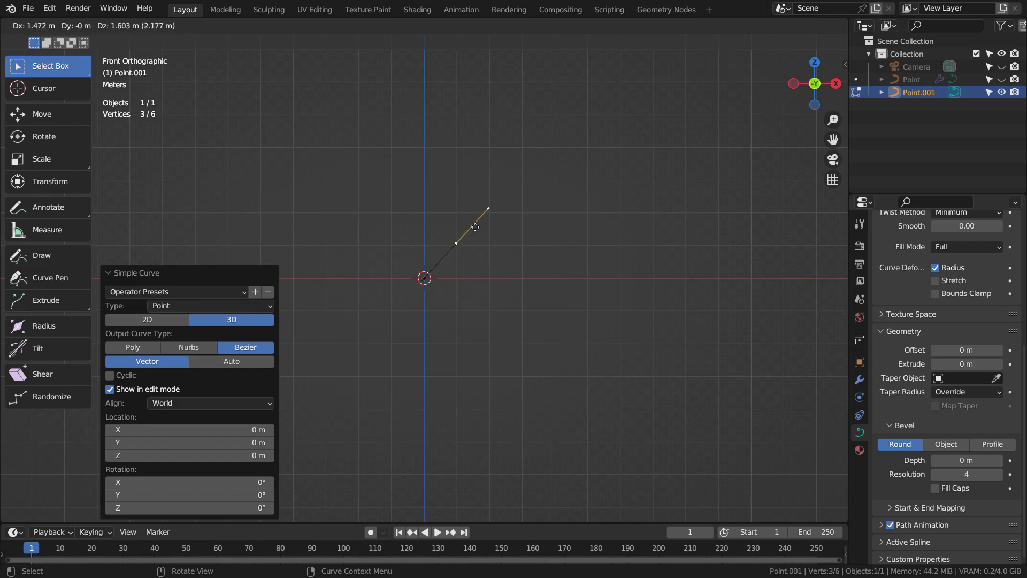
click(482, 220)
key(e)
click(539, 317)
key(e)
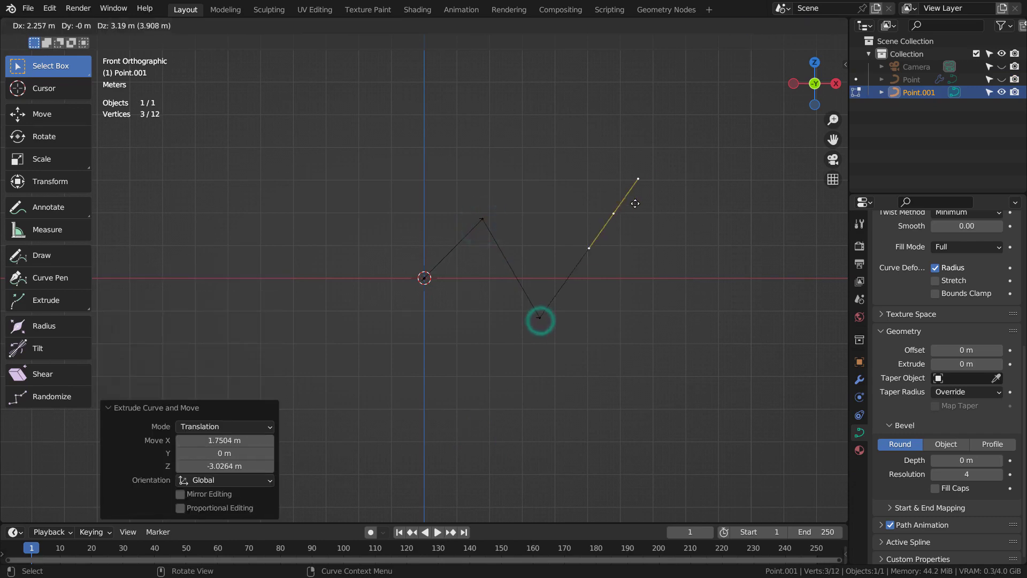
click(650, 190)
key(e)
click(740, 334)
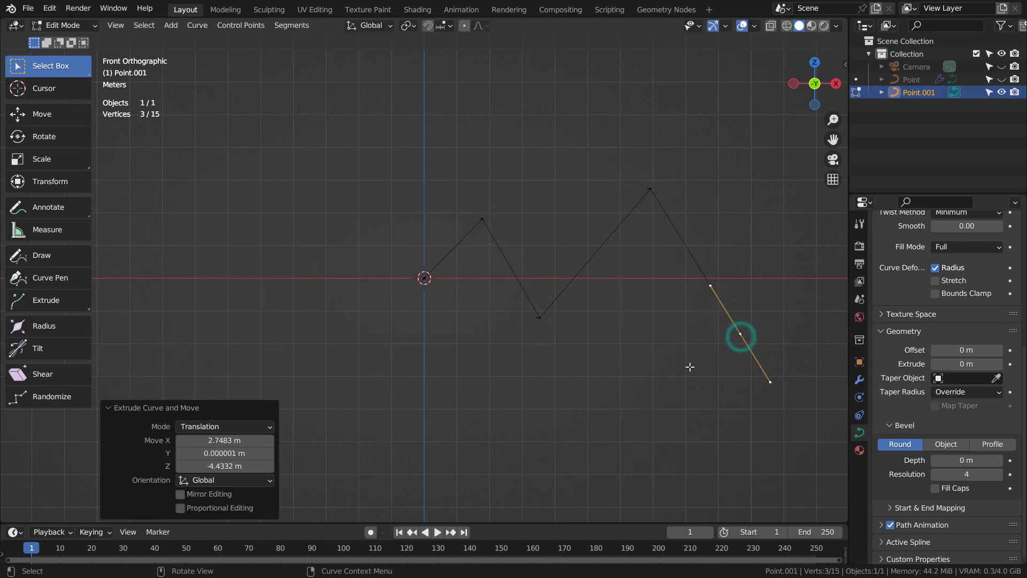
Step: Set all curve points to Automatic handles for a smooth wave and return to Object Mode
key(a)
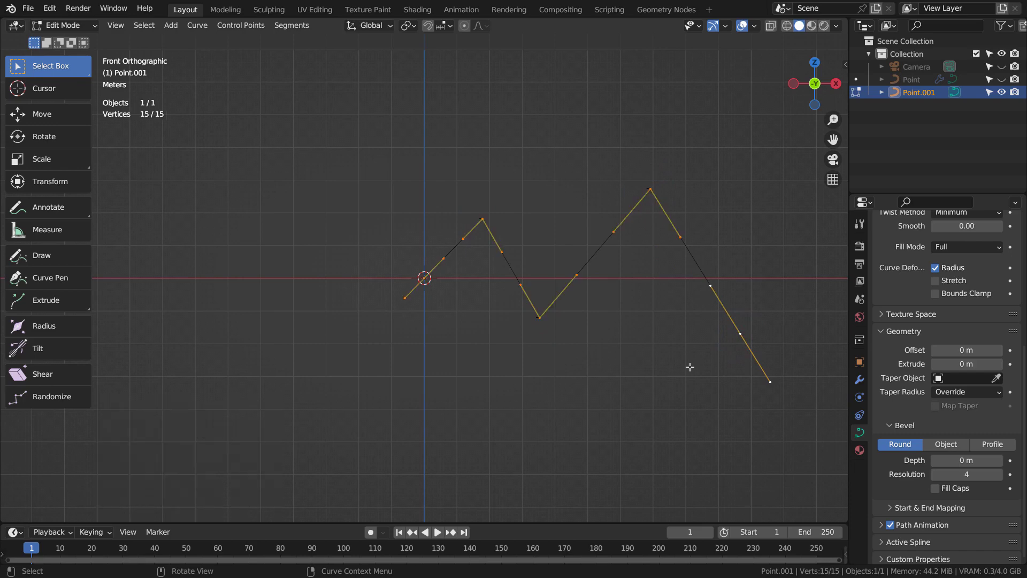
key(v)
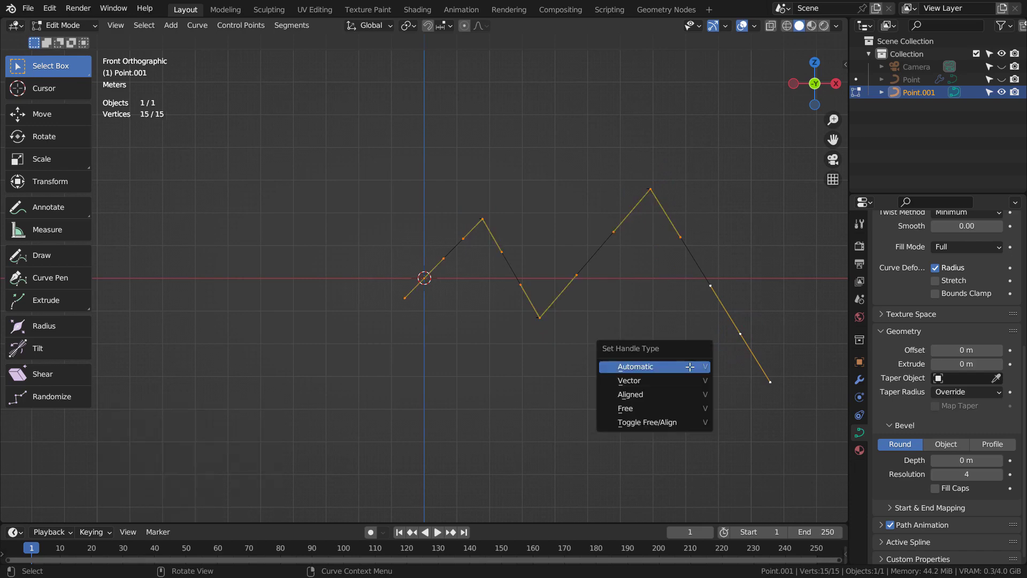
click(690, 366)
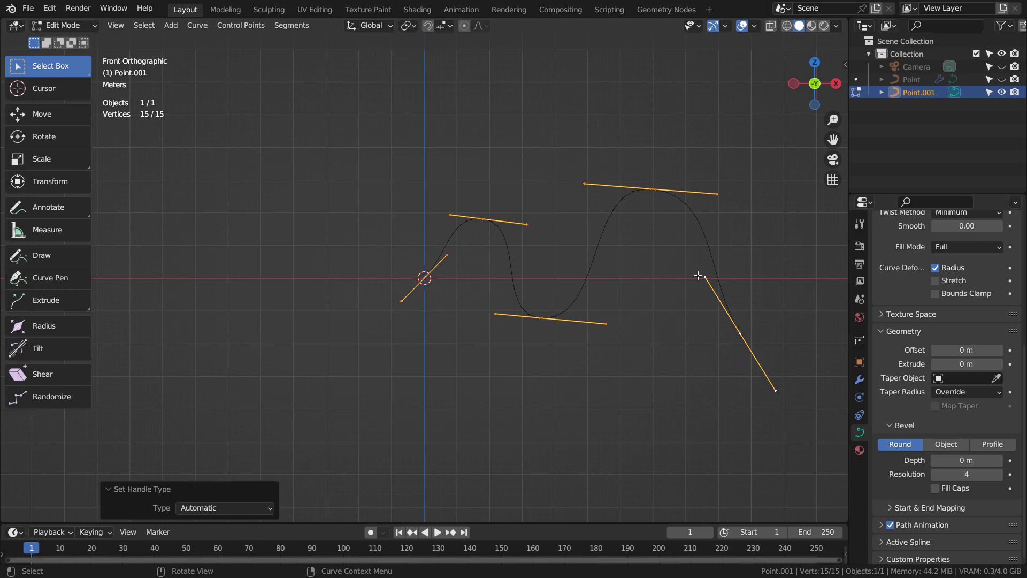
key(Tab)
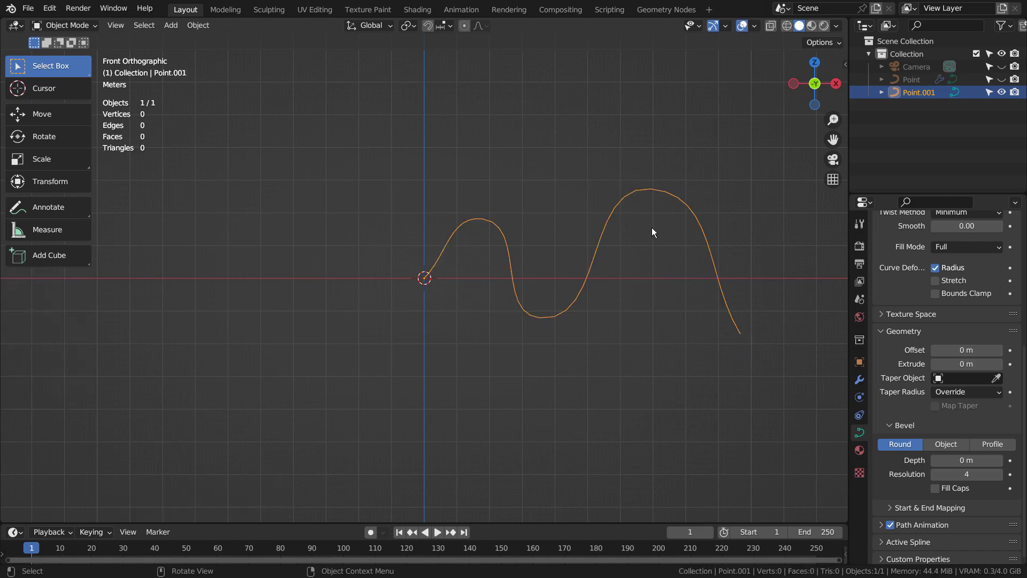
Step: Delete Point.001, unhide and select the Point curve, and go to the Geometry Nodes workspace
key(x)
click(624, 198)
click(1002, 79)
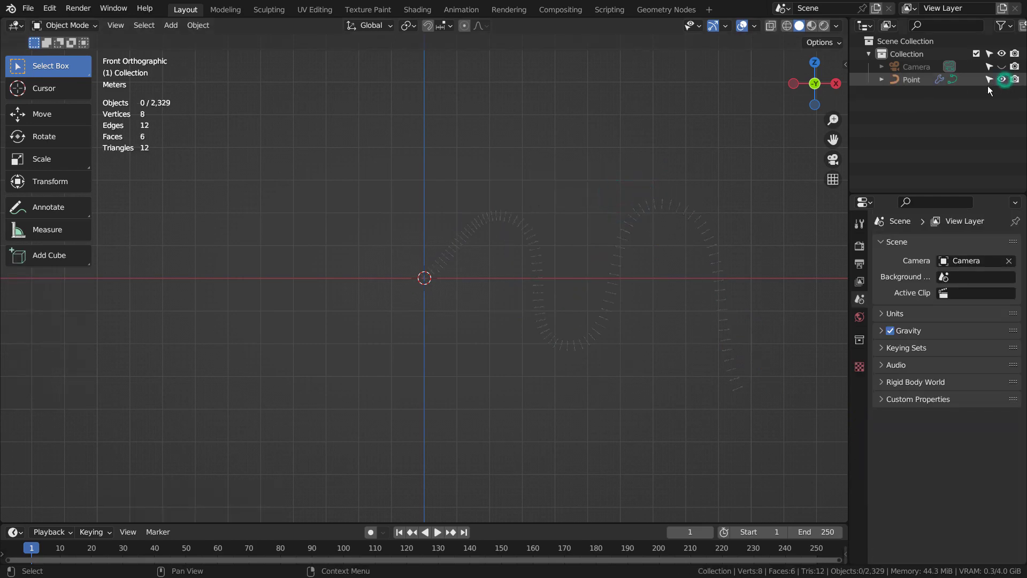
click(624, 242)
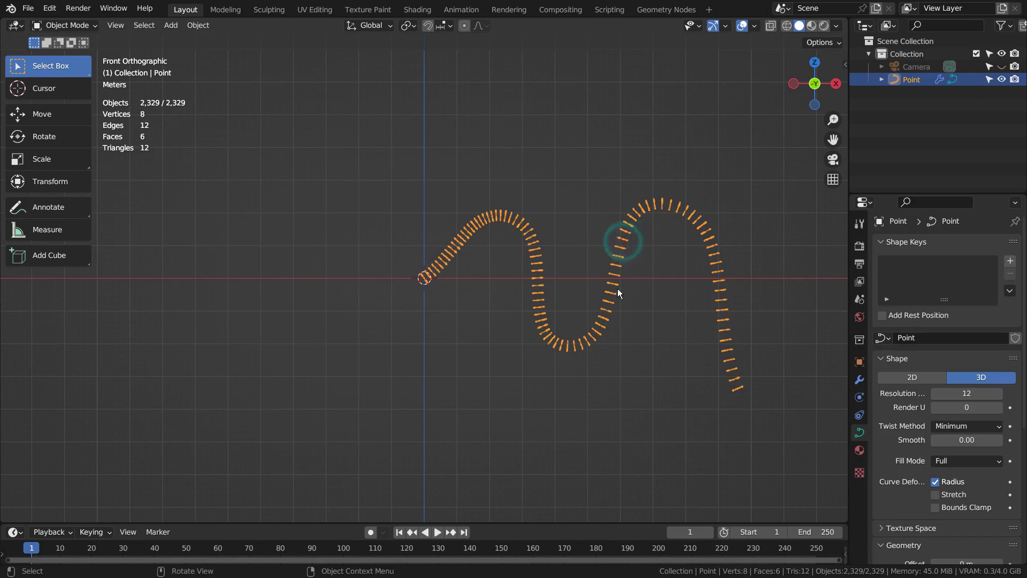
click(665, 10)
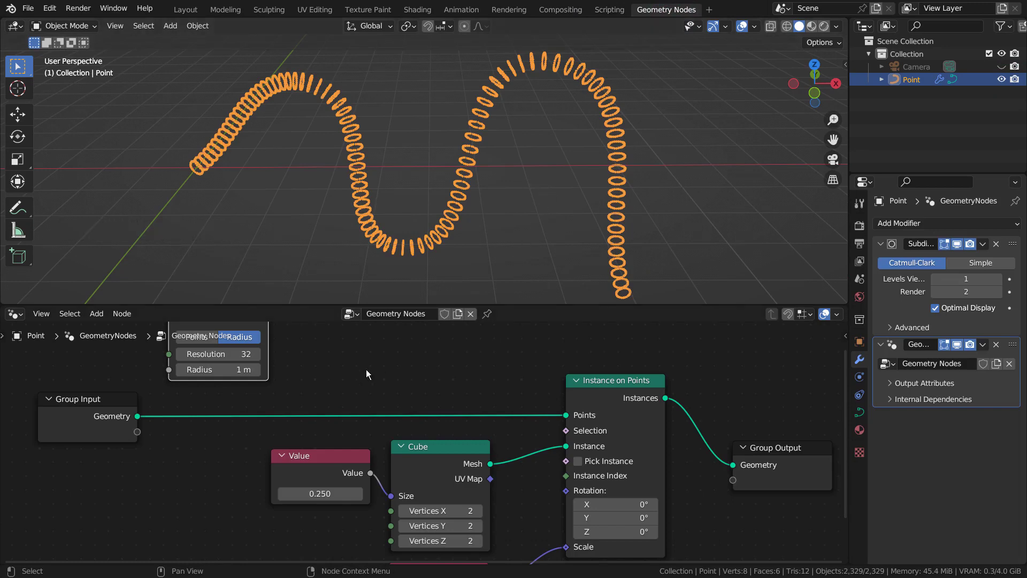
Step: Feed the Curve Circle curve into Instance on Points and orbit around the instanced ring
shift+middle_drag(274, 314, 362, 366)
drag(357, 367, 646, 456)
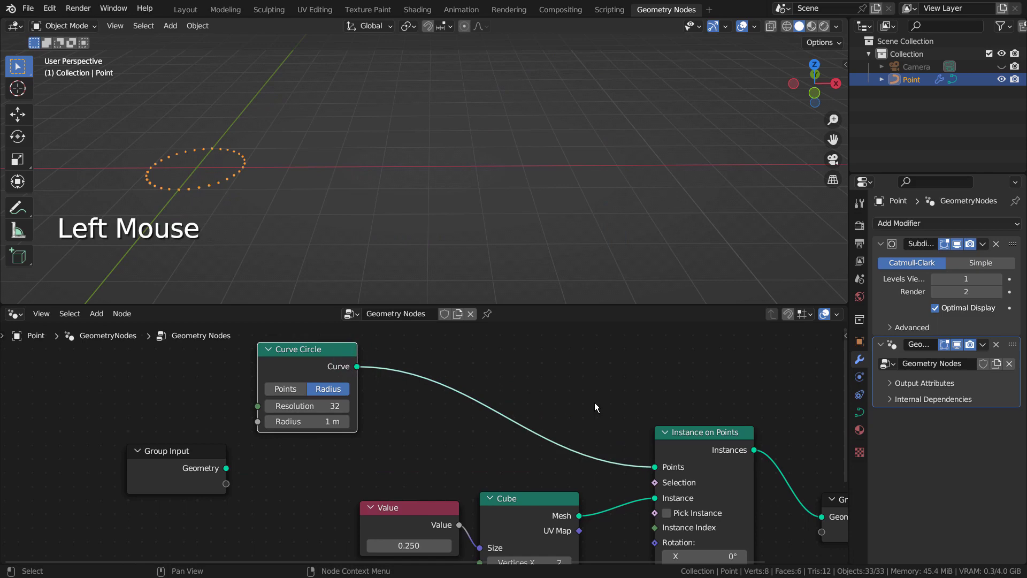
key(KP_Decimal)
scroll(439, 201, up, 3)
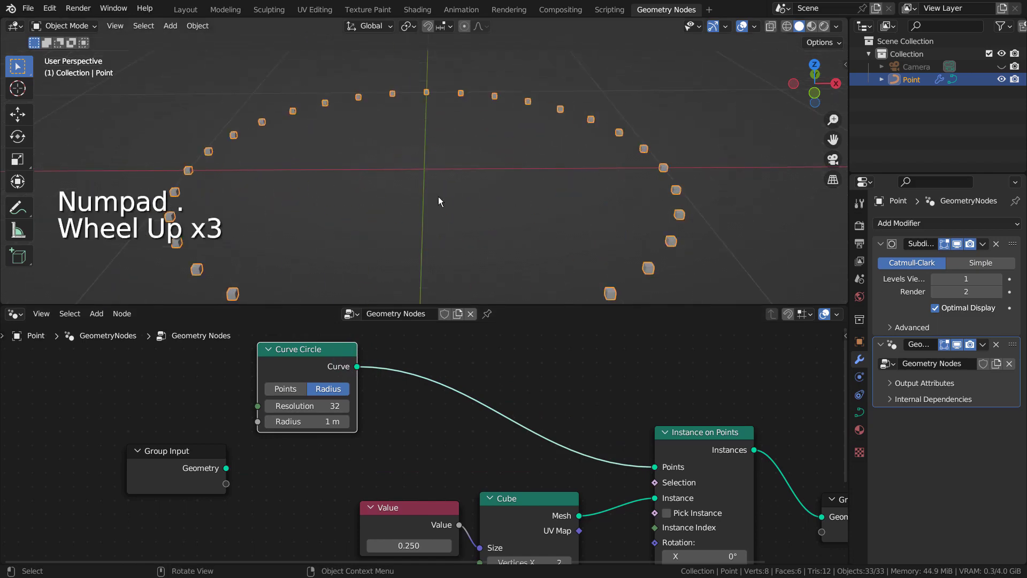
middle_drag(477, 193, 514, 161)
scroll(518, 166, up, 1)
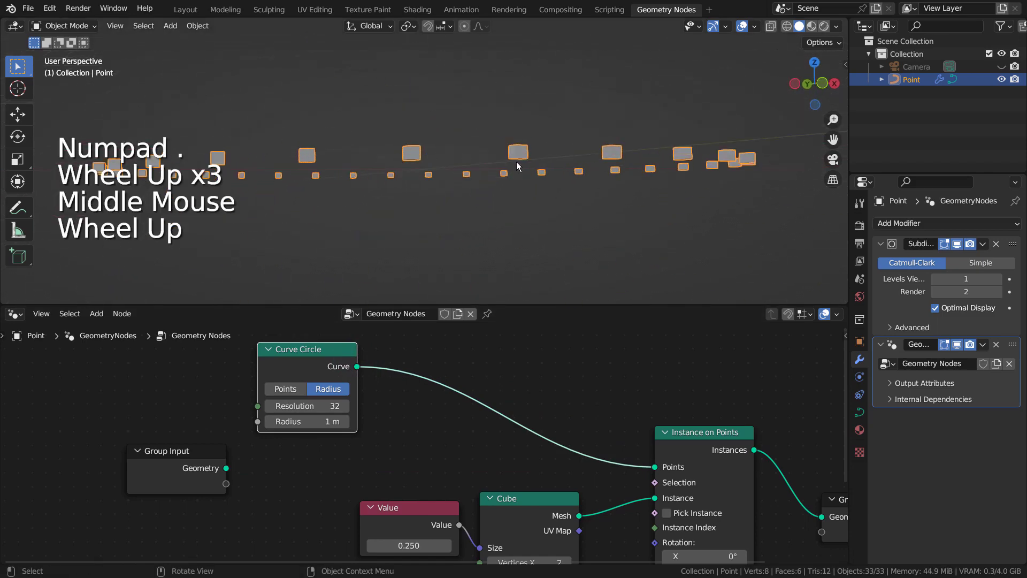
scroll(586, 162, up, 1)
middle_drag(586, 162, 683, 176)
Step: Link Group Input Geometry to the instance Points and frame the view on the wavy curve
drag(224, 464, 656, 466)
middle_drag(589, 187, 571, 175)
key(KP_Decimal)
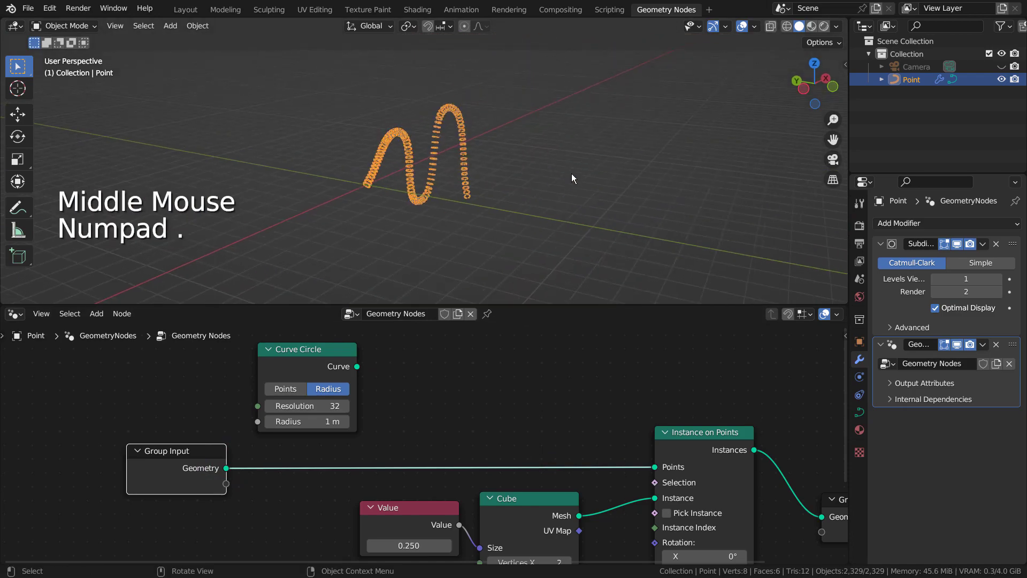
scroll(571, 174, up, 6)
middle_drag(367, 204, 643, 117)
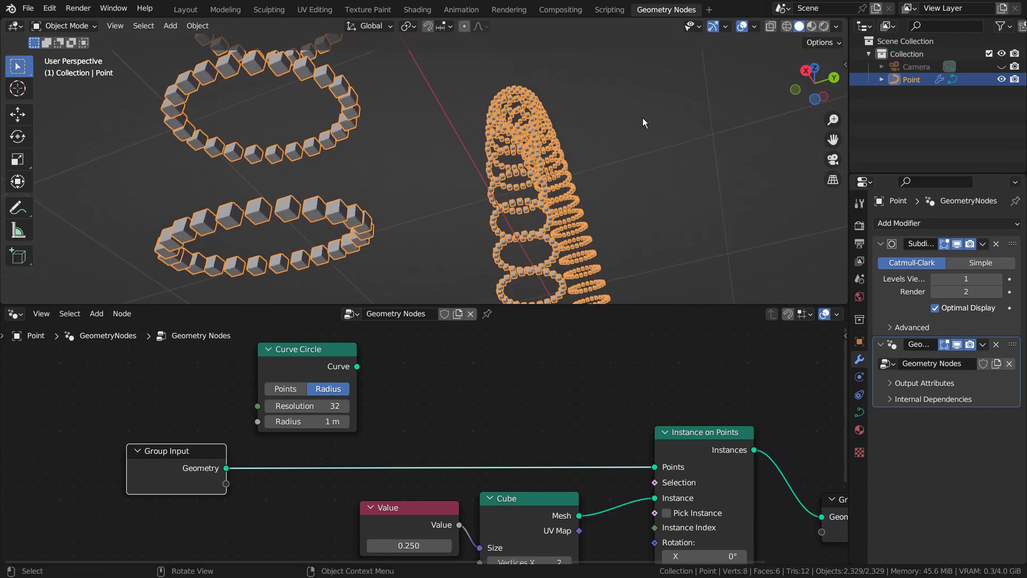
Step: Disconnect the 0.250 Value from Cube Size and move the Value node aside
scroll(524, 447, down, 1)
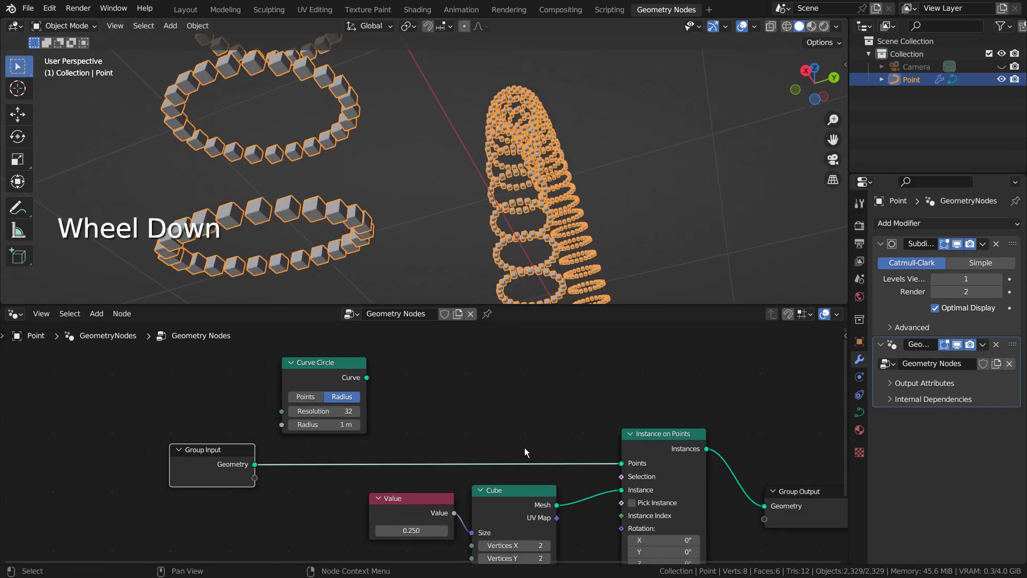
shift+middle_drag(524, 448, 499, 338)
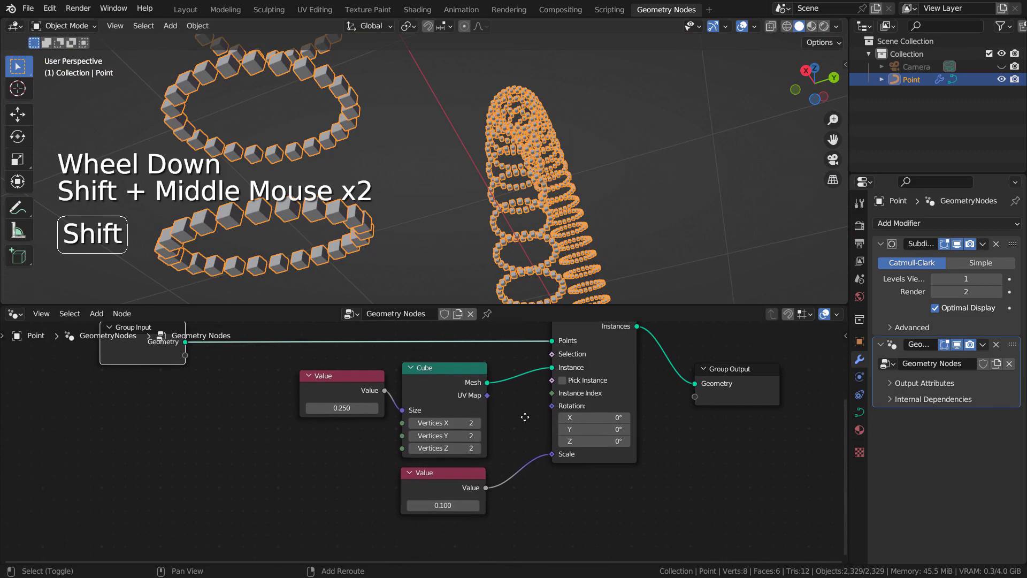
mouse_move(401, 409)
mouse_down()
mouse_move(399, 423)
mouse_move(393, 416)
mouse_up()
drag(354, 381, 263, 436)
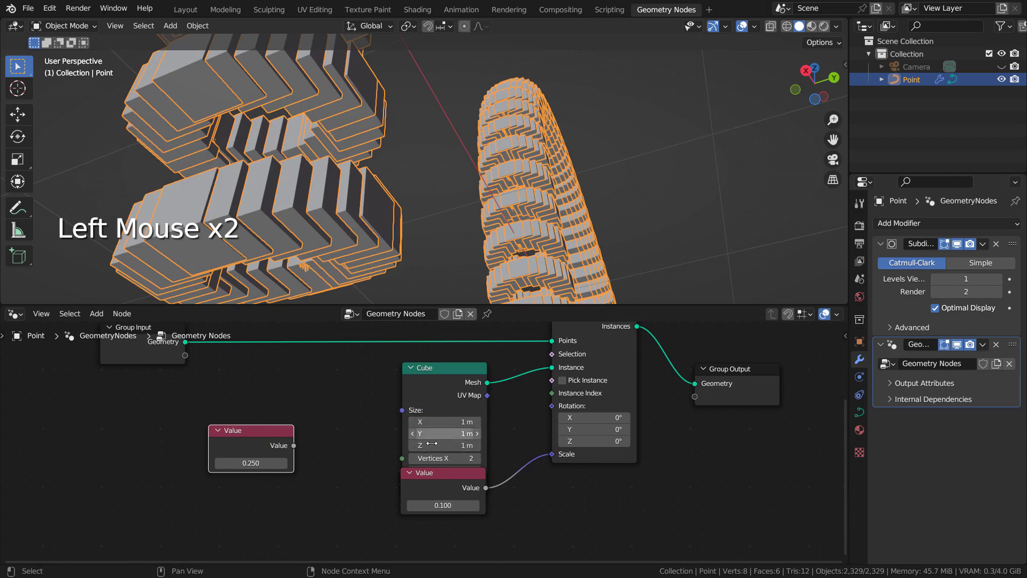
Step: Set all cube sizes to 0.25 m, then 0.1 m, and stretch Size X to 0.5 m
click(444, 421)
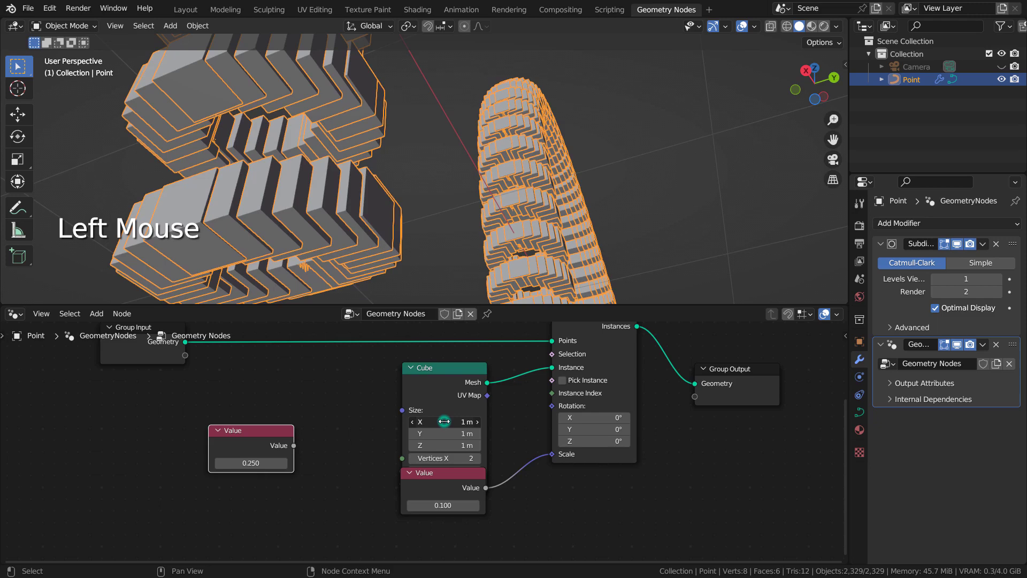
drag(444, 421, 444, 445)
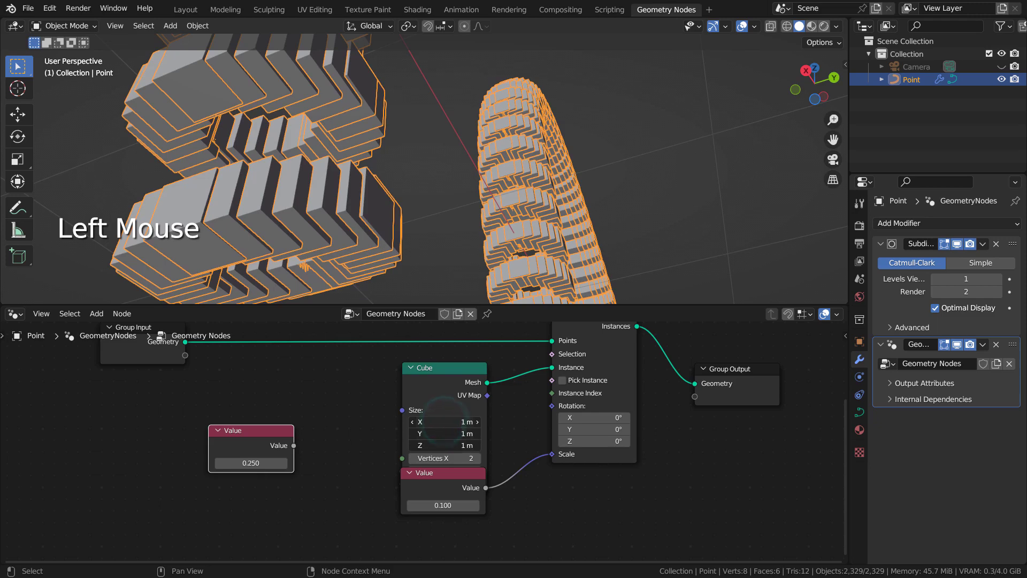
text(.25)
key(Return)
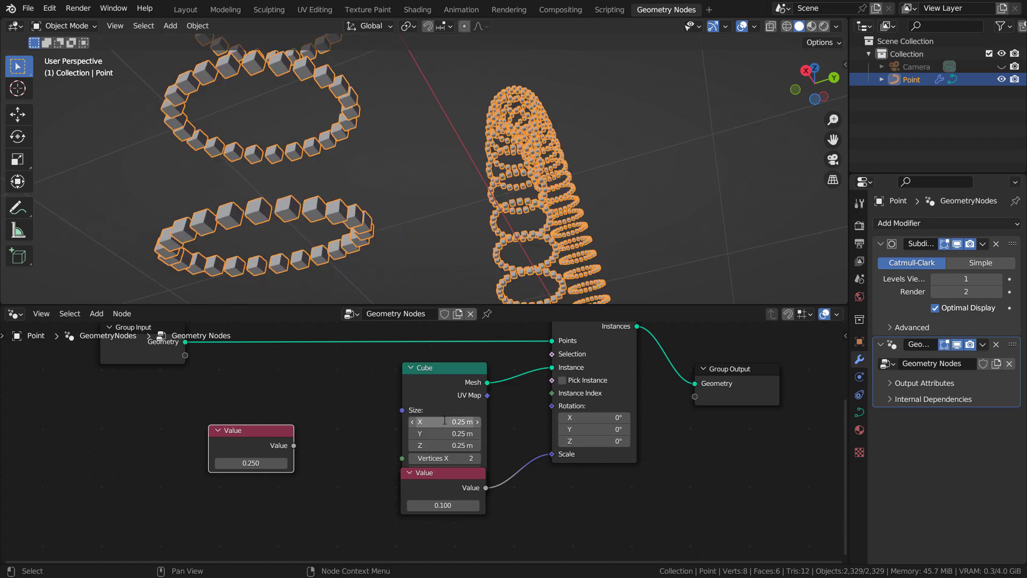
drag(444, 421, 444, 445)
text(.1)
key(Return)
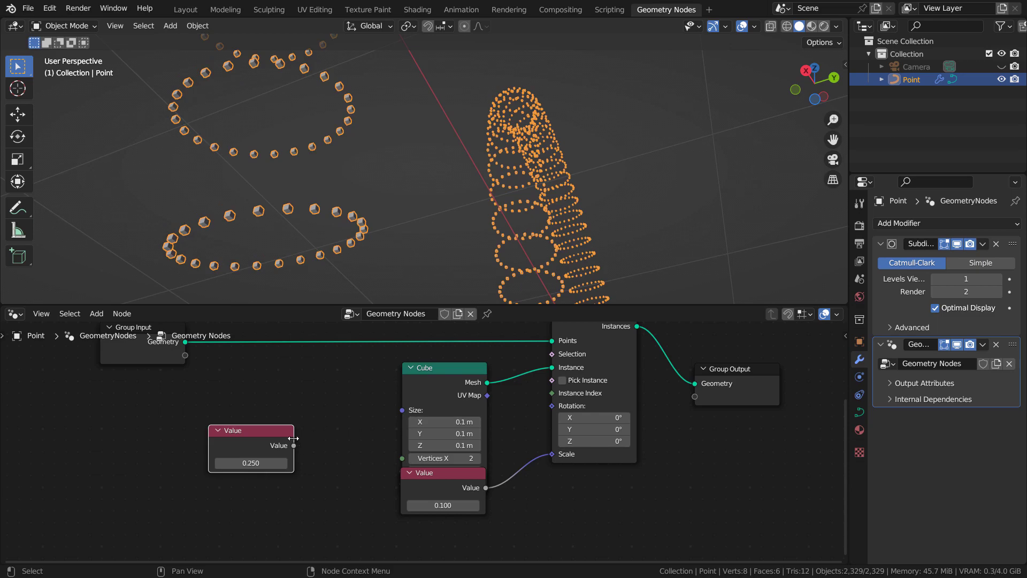
drag(444, 421, 471, 422)
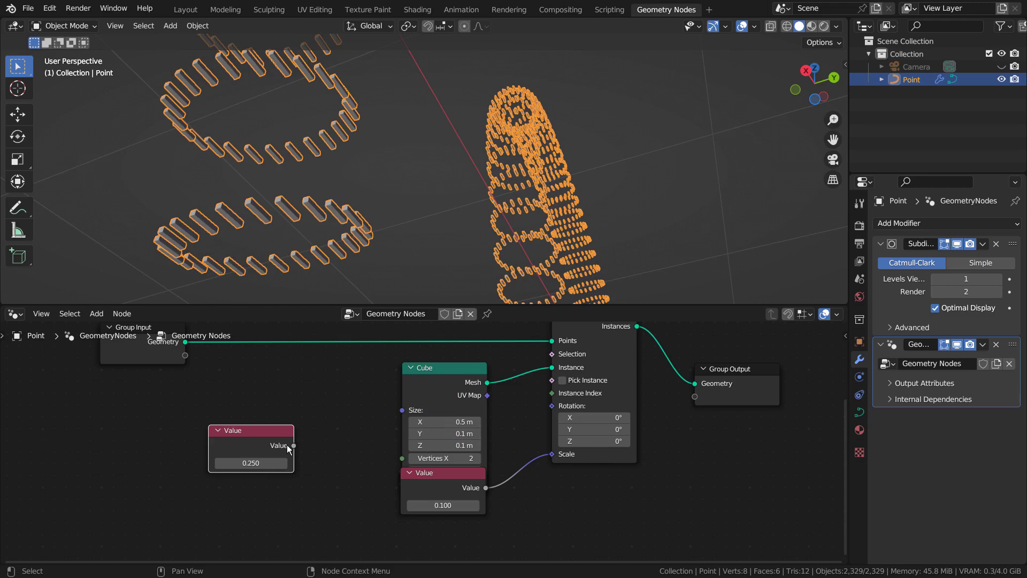
Step: Reconnect the 0.250 Value to Cube Size and place a duplicate Value node below it
drag(287, 444, 403, 410)
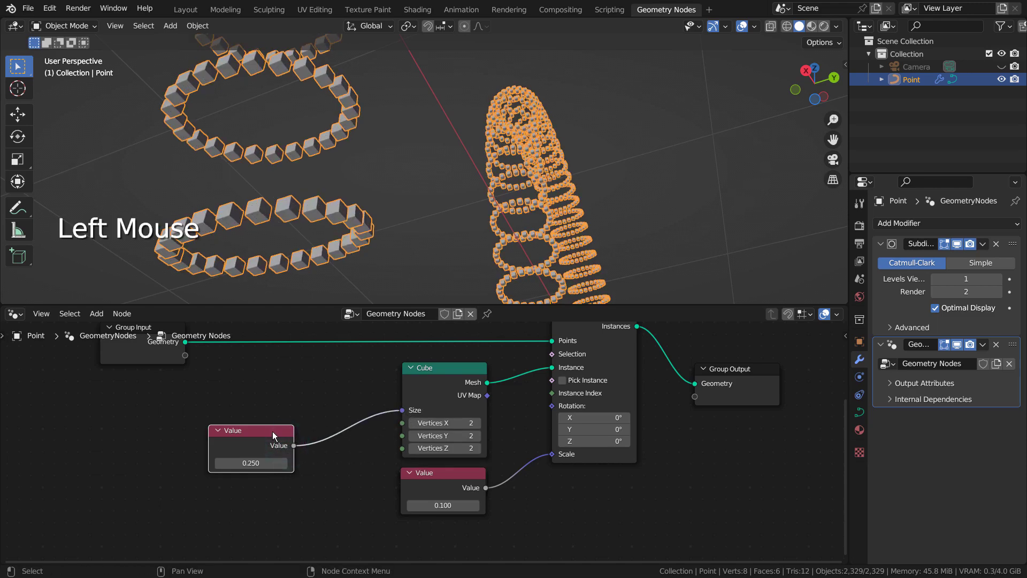
drag(272, 435, 217, 403)
key(shift+d)
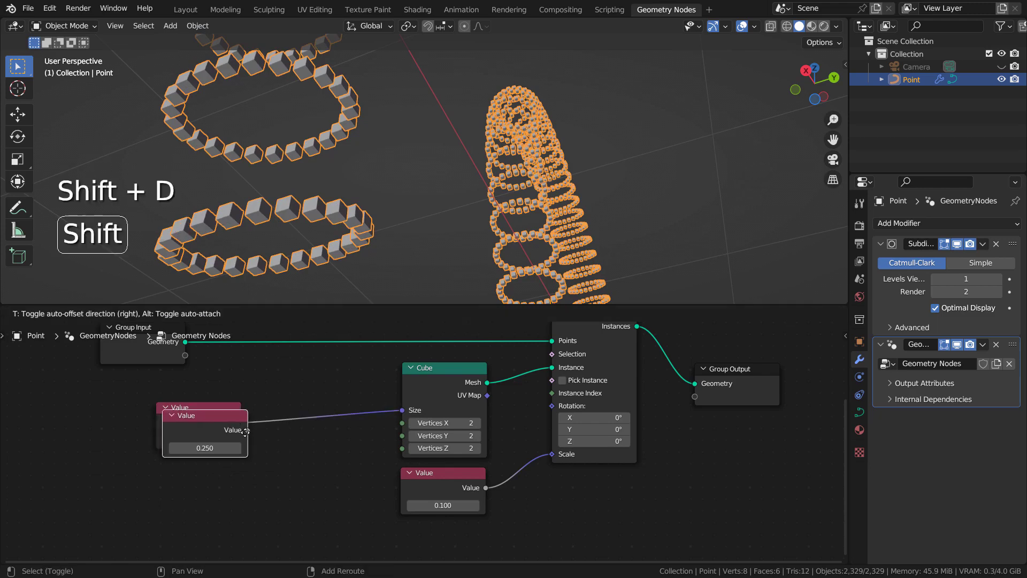
click(286, 471)
Step: Connect the duplicated Value to the Cube's Vertices X, Y and Z
drag(306, 485, 403, 423)
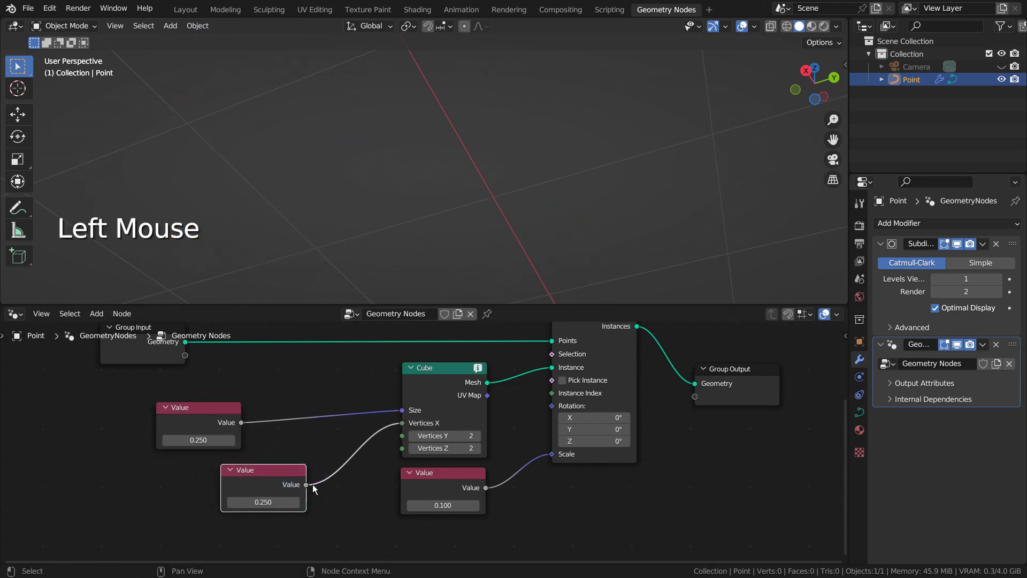
drag(306, 485, 409, 438)
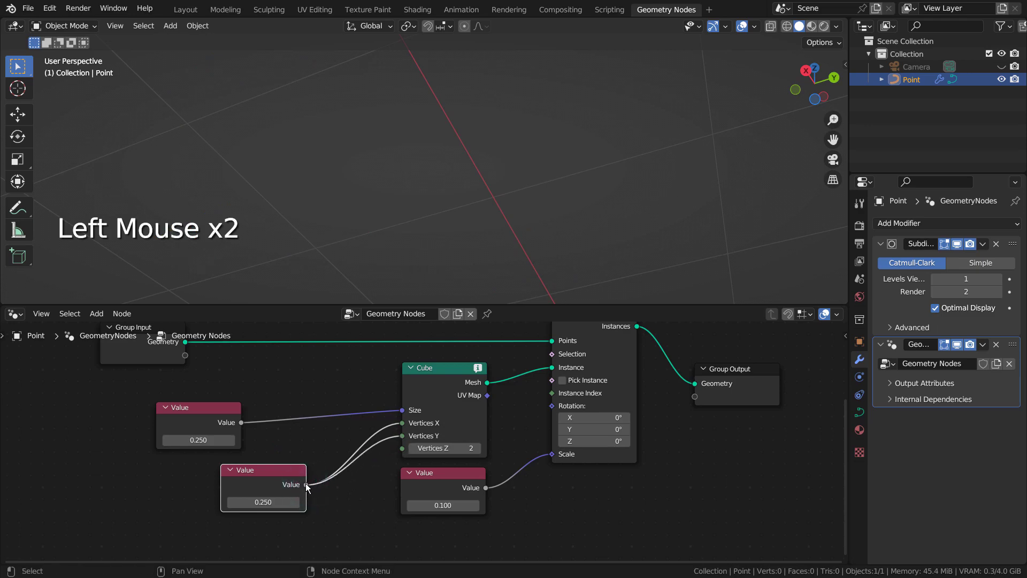
drag(306, 485, 409, 447)
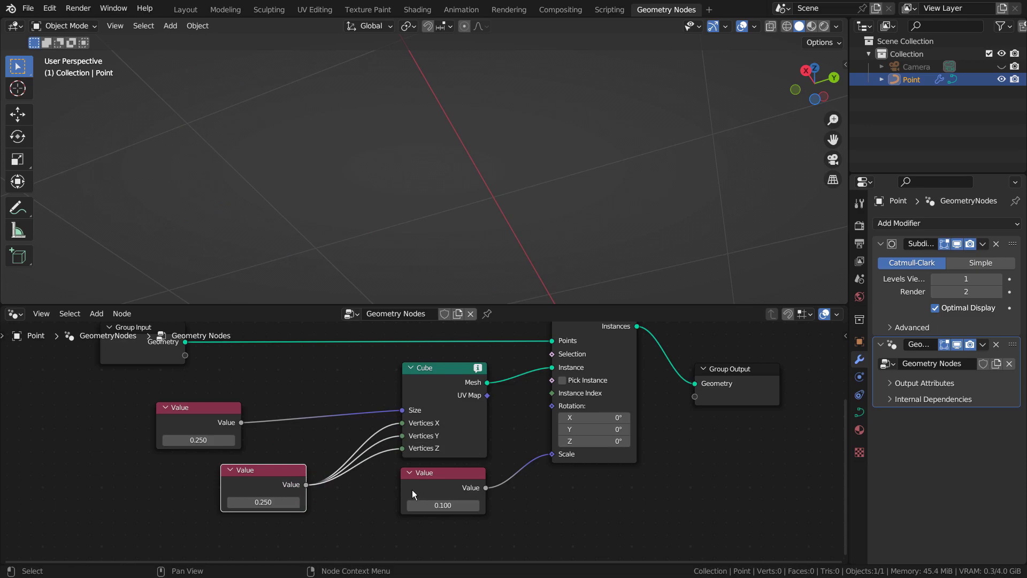
Step: Try vertex counts 1, 2, 3 and 5 on the lower Value, settling on 2.000
click(270, 502)
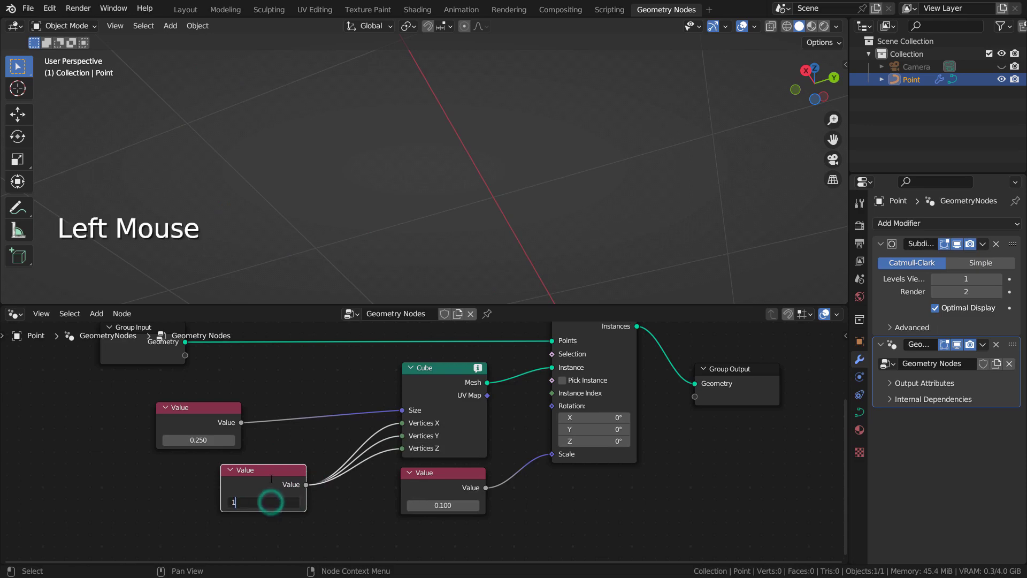
text(1)
key(Return)
click(271, 487)
key(KP_Enter)
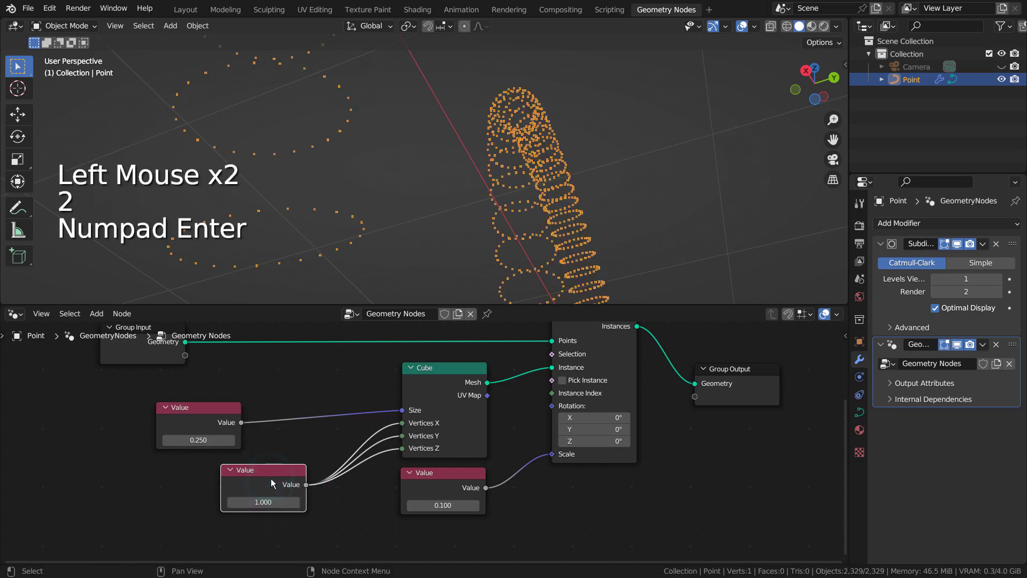
click(263, 502)
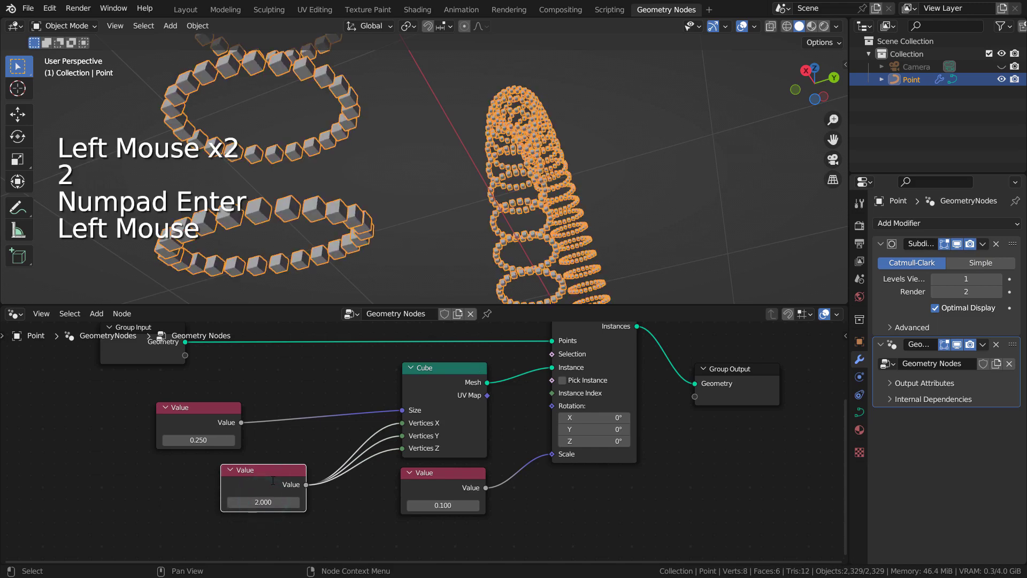
double_click(263, 502)
ctrl+scroll(268, 503, up, 1)
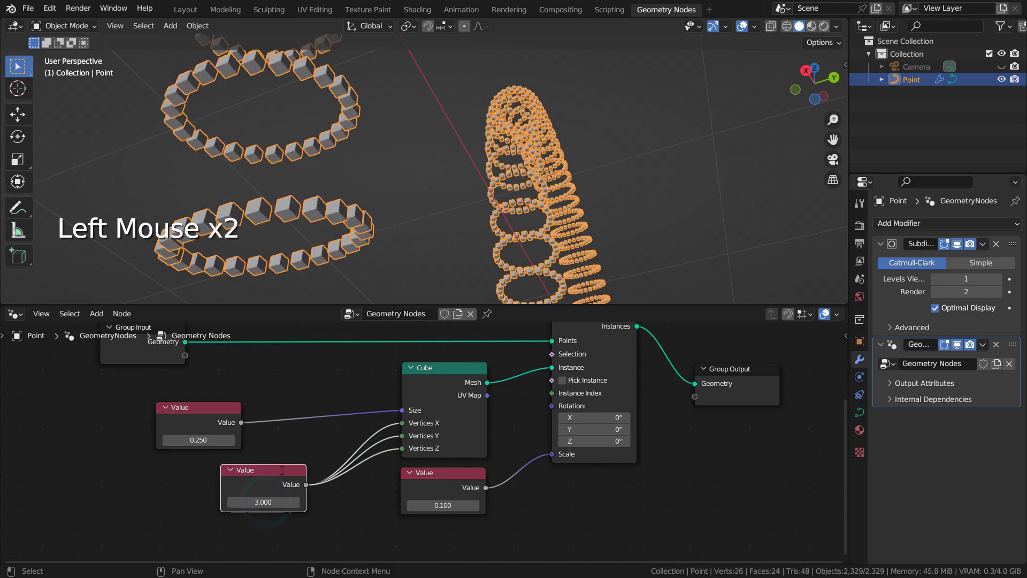
click(264, 500)
ctrl+scroll(268, 502, up, 2)
click(276, 502)
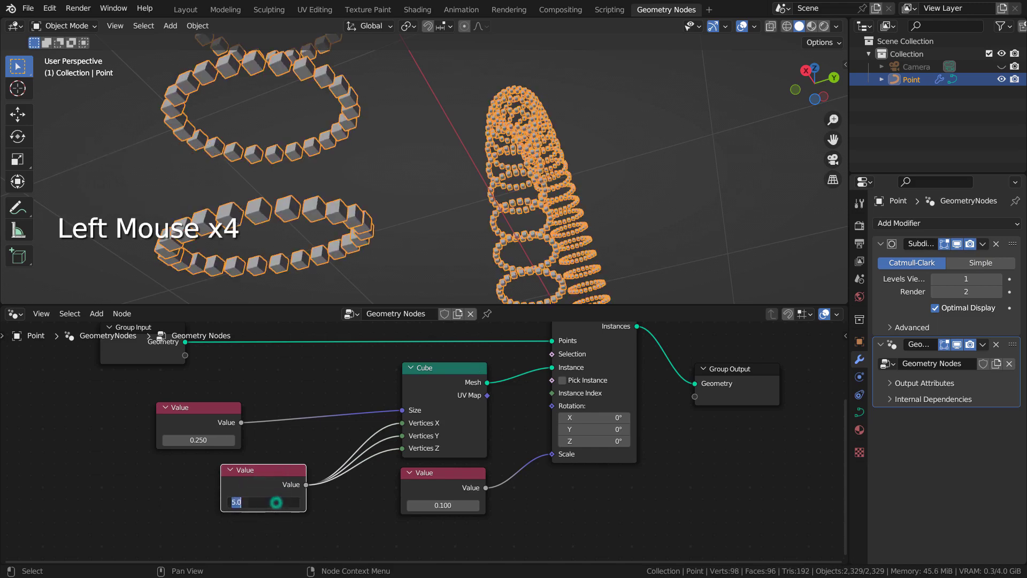
text(2)
key(Return)
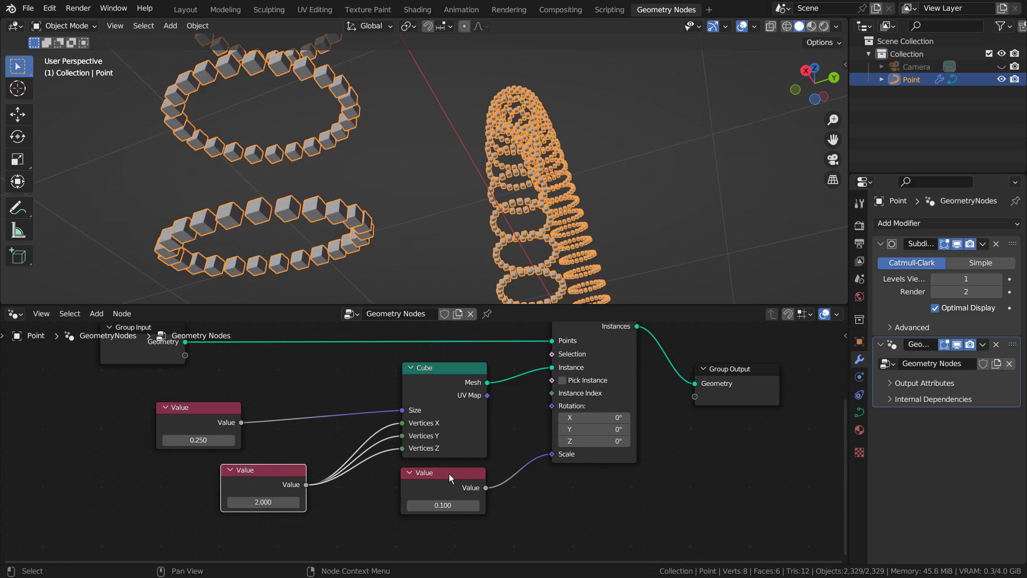
Step: Move the 0.100 Value, reconnect it to instance Scale, and lower it to 0.090
drag(448, 473, 472, 487)
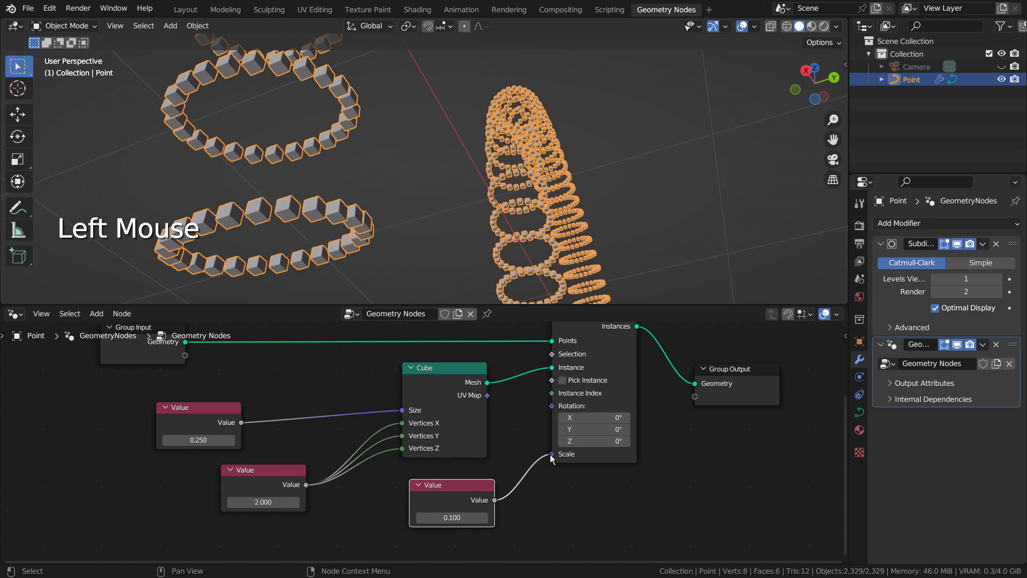
mouse_move(551, 457)
mouse_down()
mouse_move(543, 450)
mouse_move(528, 488)
mouse_move(552, 454)
mouse_up()
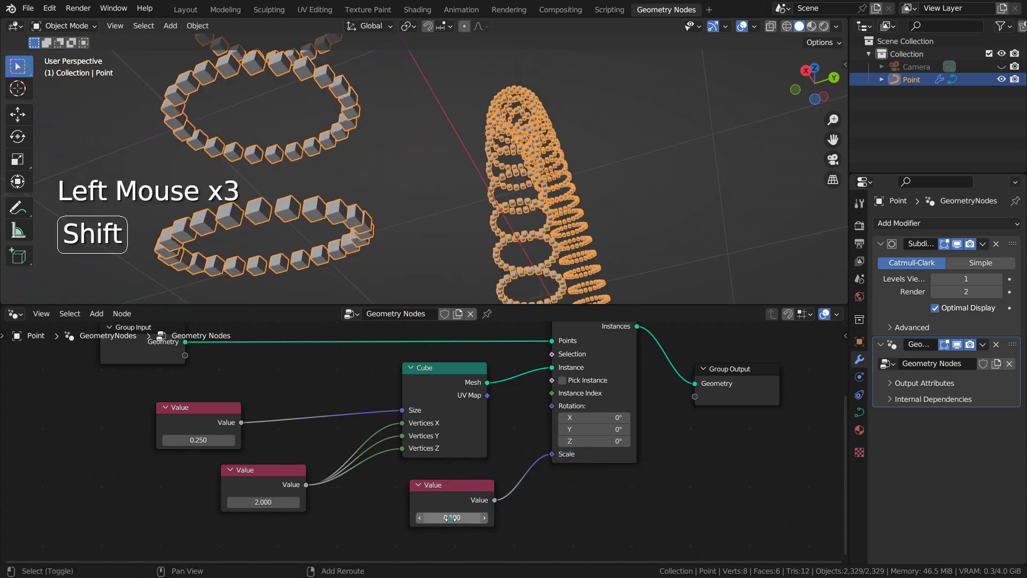
mouse_move(450, 518)
shift+mouse_down()
mouse_move(476, 517)
mouse_move(428, 518)
mouse_move(466, 518)
mouse_move(430, 518)
mouse_move(452, 518)
shift+mouse_up()
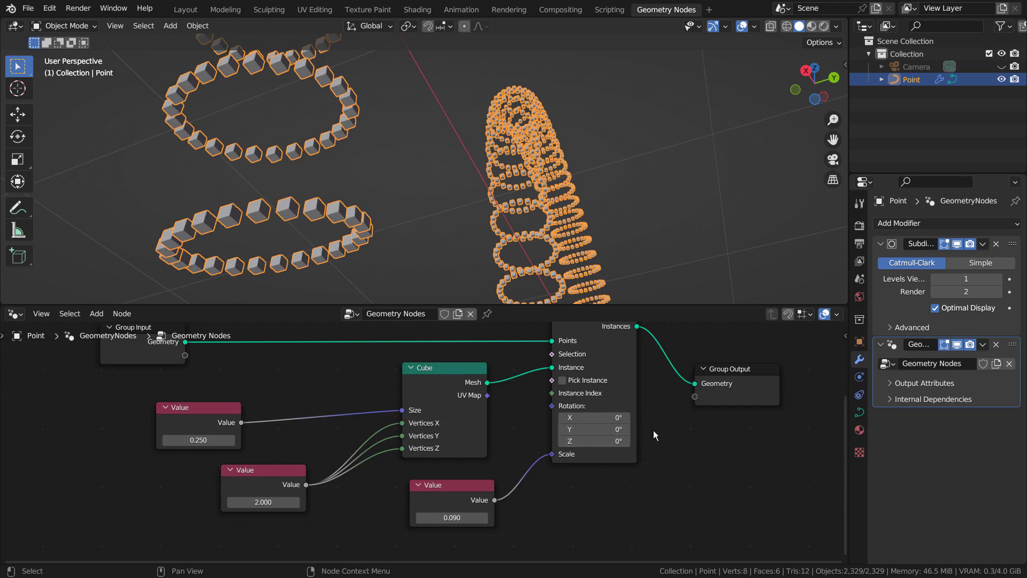